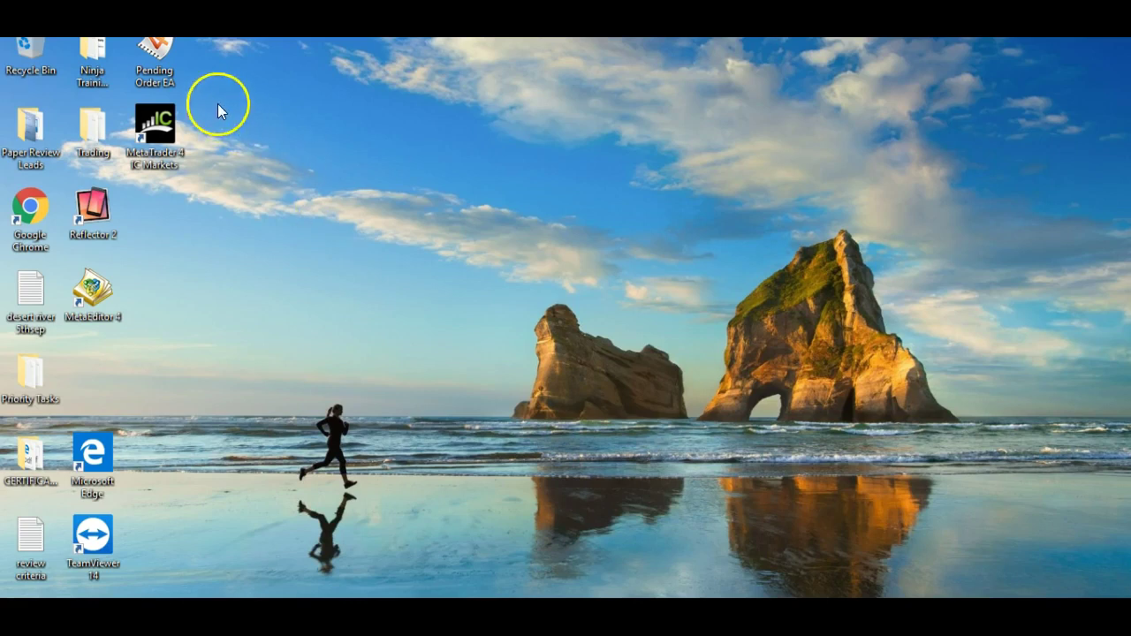
Check the Pending Order EA file's properties (9.79 KB MQL4 source) and regroup its icon near Reflector 2
drag(148, 55, 323, 258)
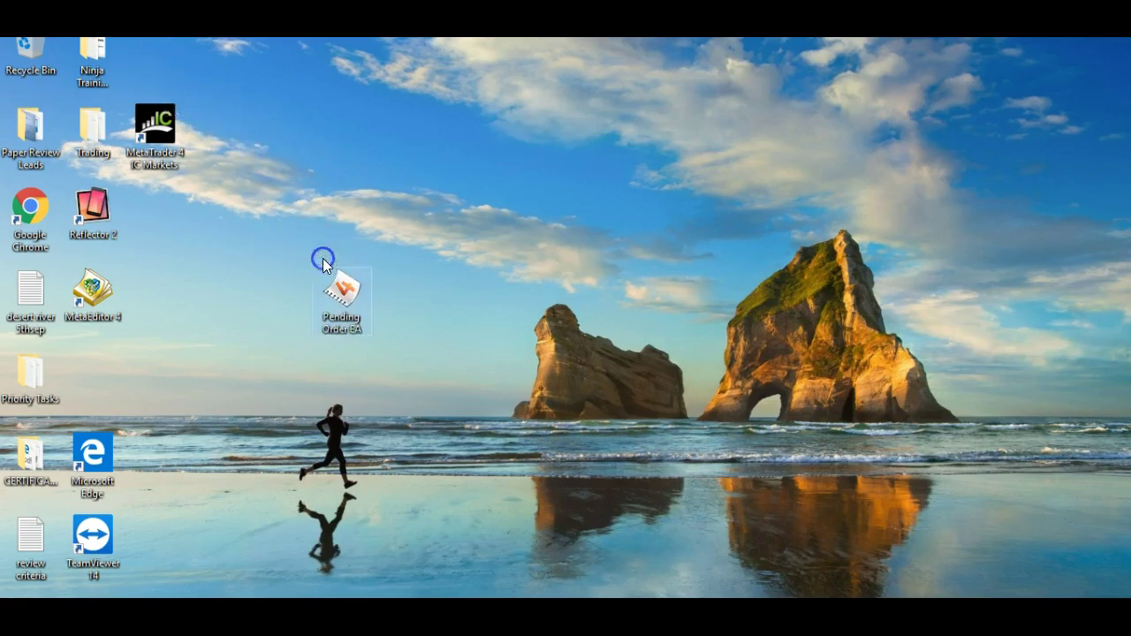
right_click(347, 305)
click(393, 595)
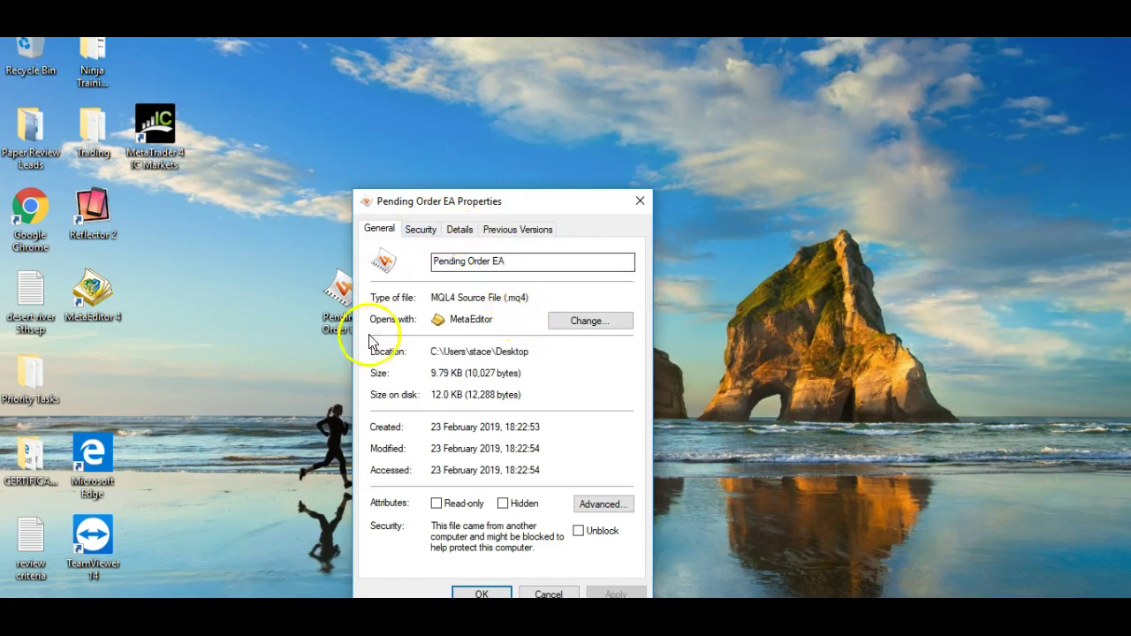
click(638, 200)
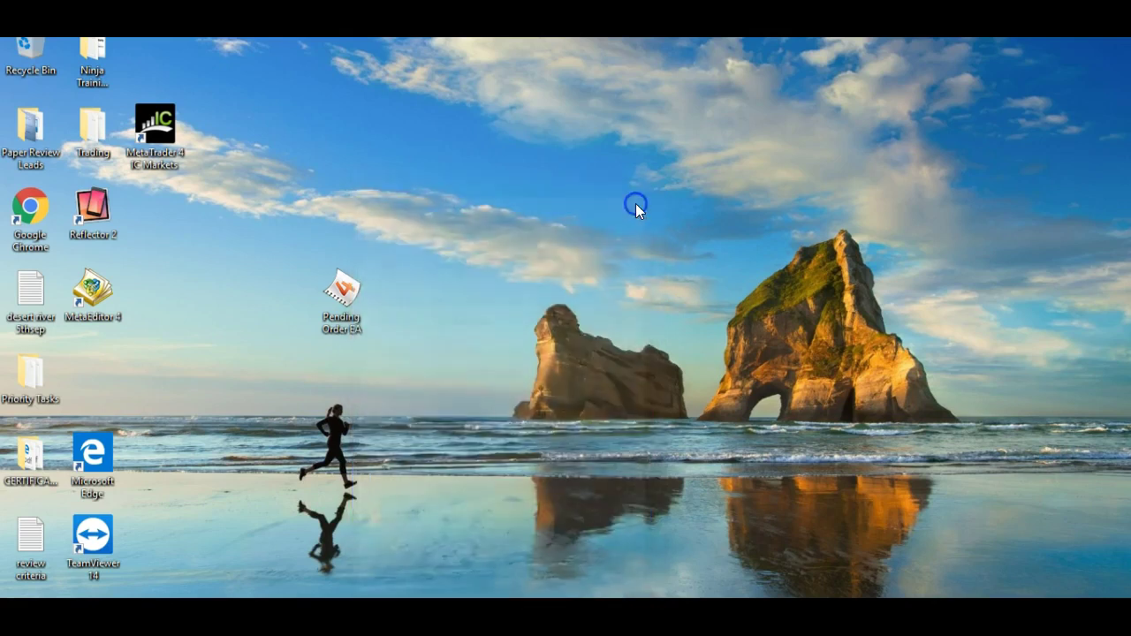
drag(344, 291, 159, 229)
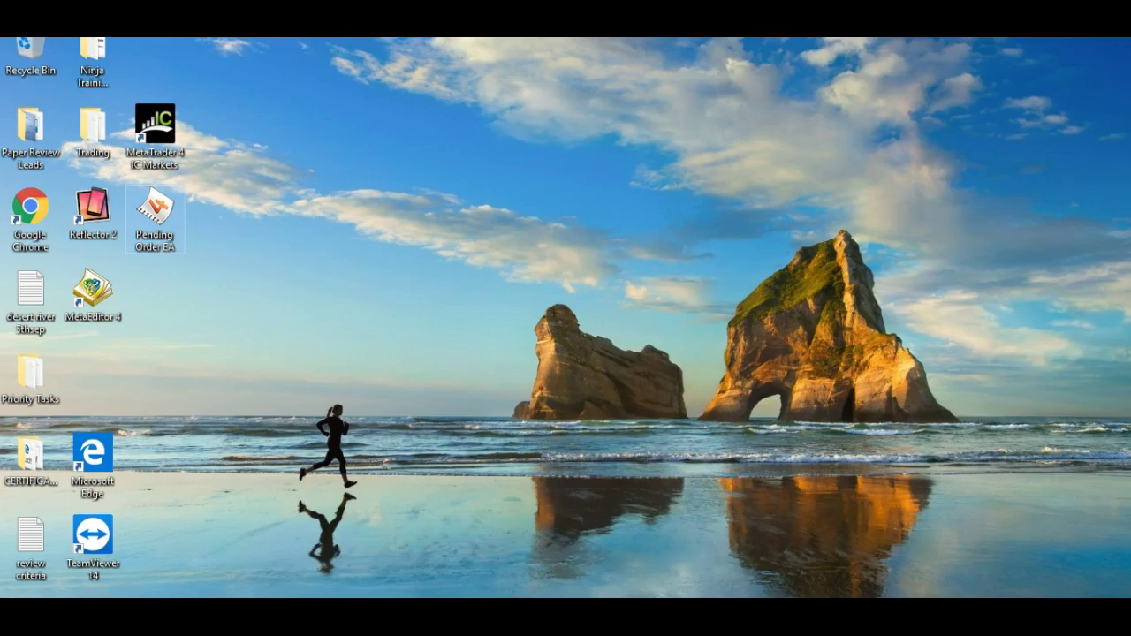
Open MetaTrader 4's data folder from its File menu
click(633, 599)
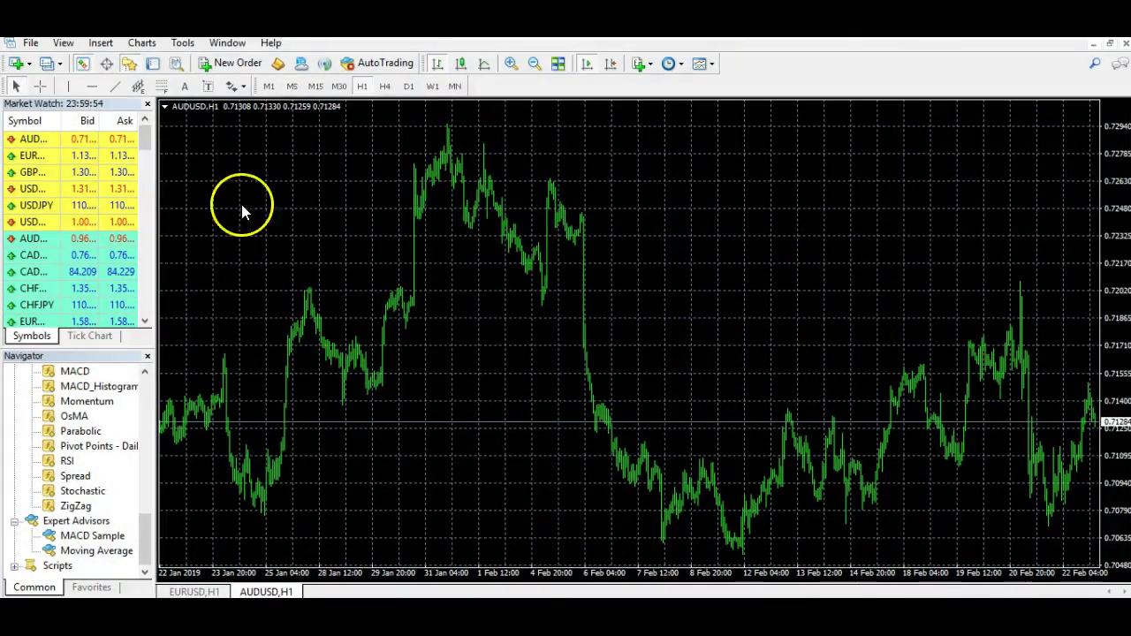
click(32, 44)
click(88, 203)
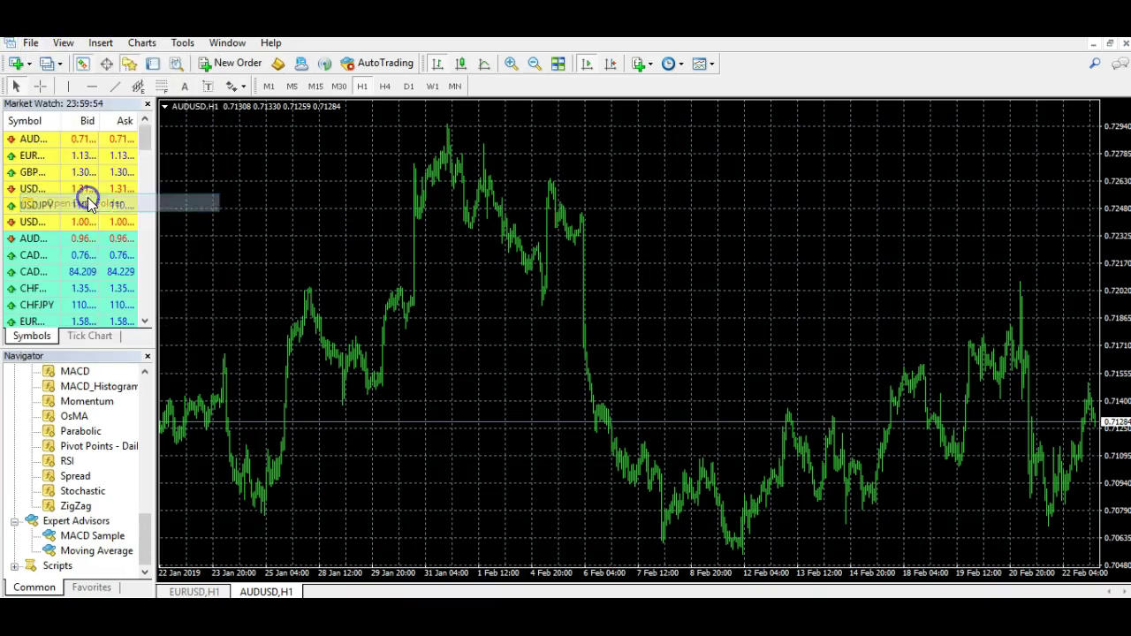
click(421, 213)
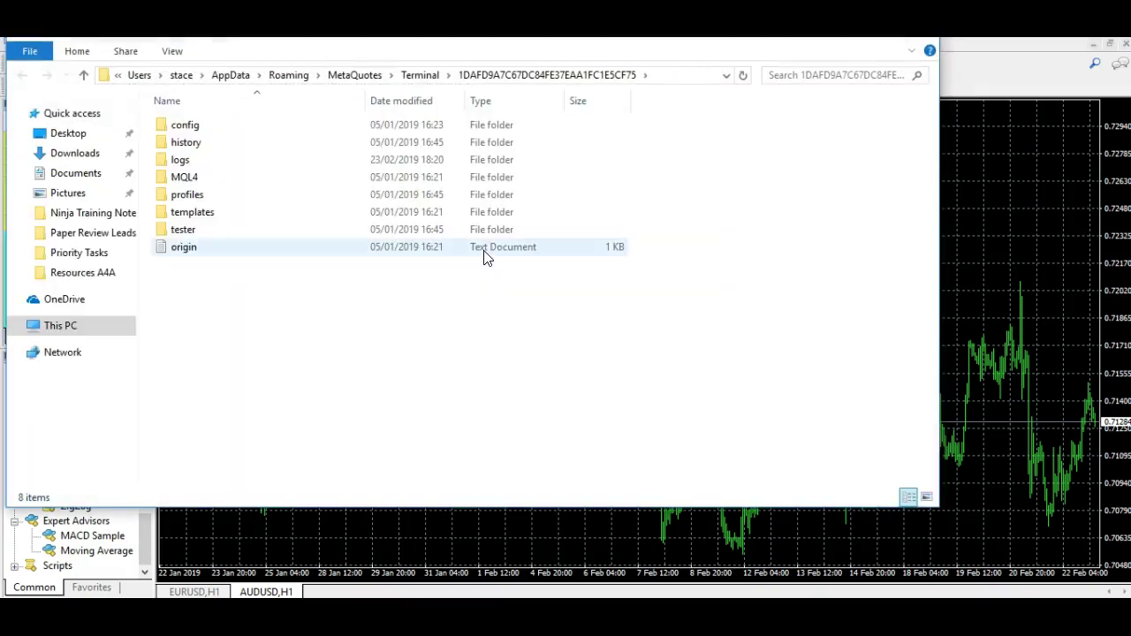
click(495, 202)
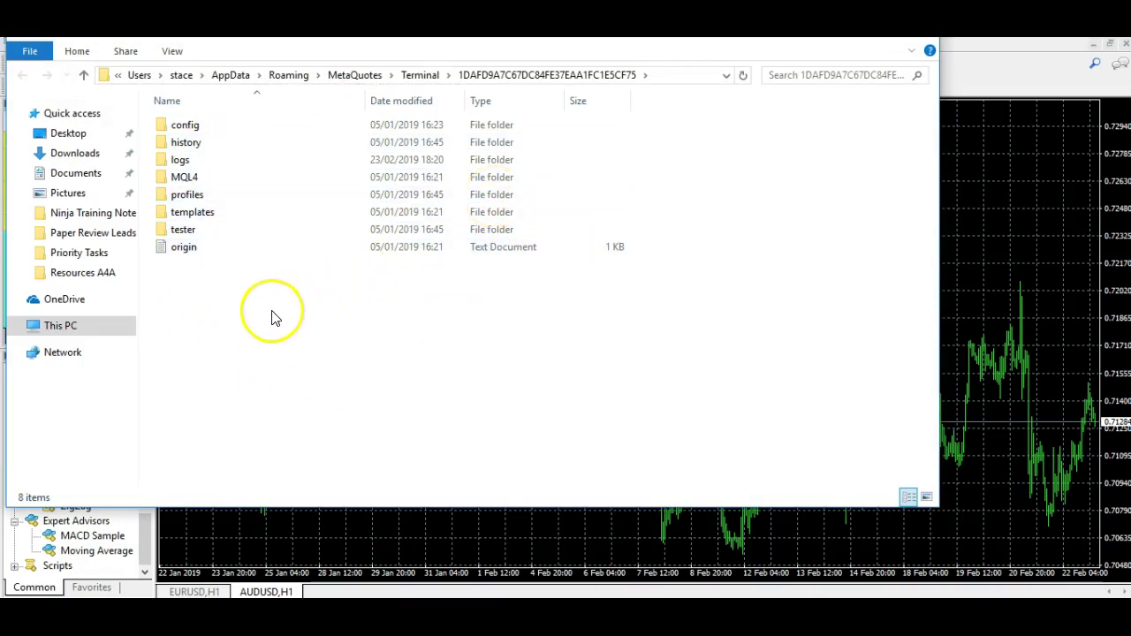
Open MQL4\Experts, which lists MACD Sample, Moving Average and mqlcache.dat
double_click(205, 183)
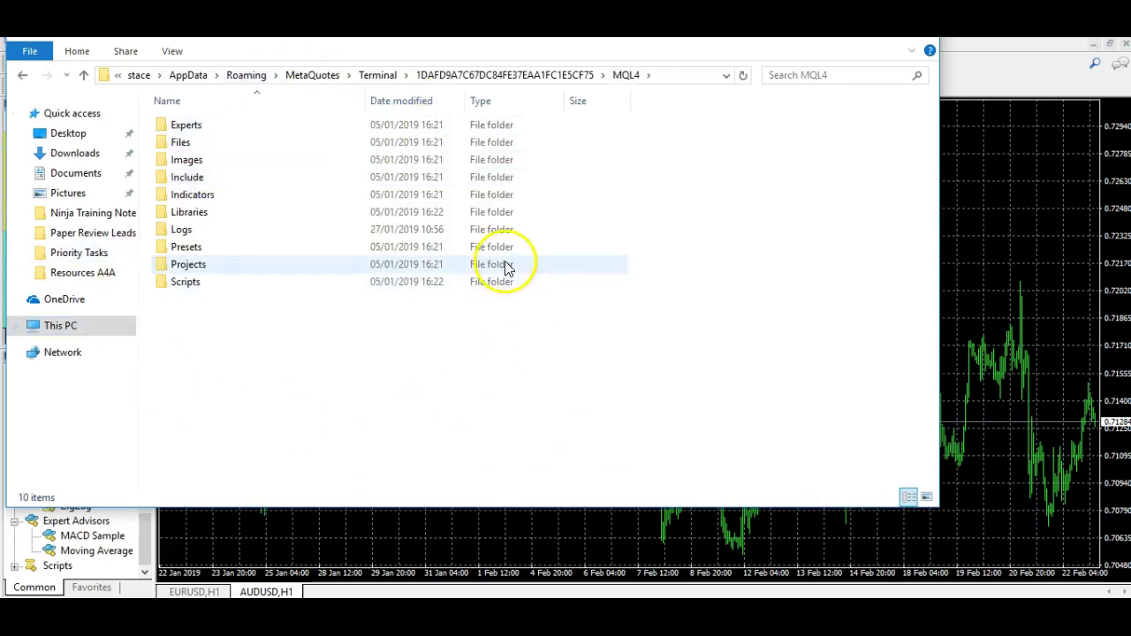
click(205, 129)
double_click(205, 128)
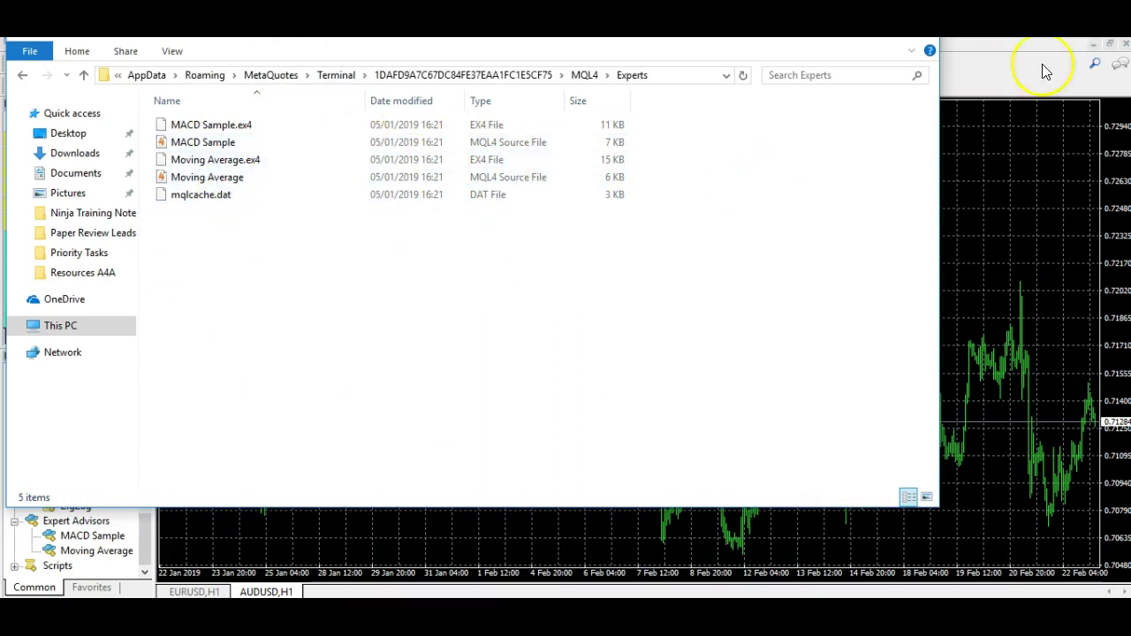
Copy the Pending Order EA file from the Windows desktop
click(840, 39)
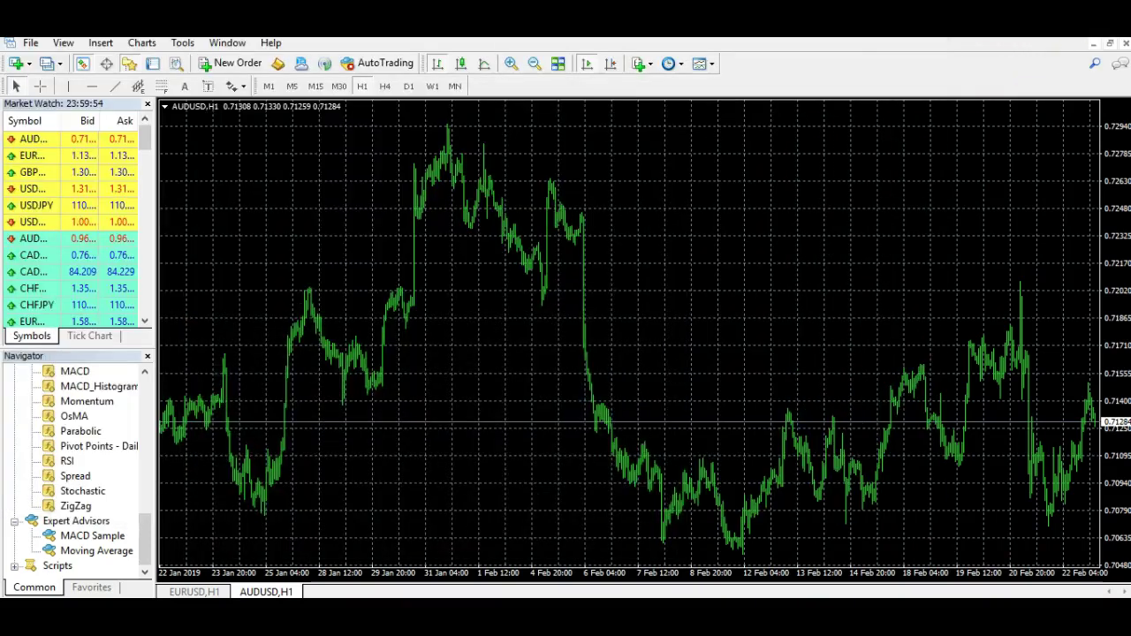
key(super+d)
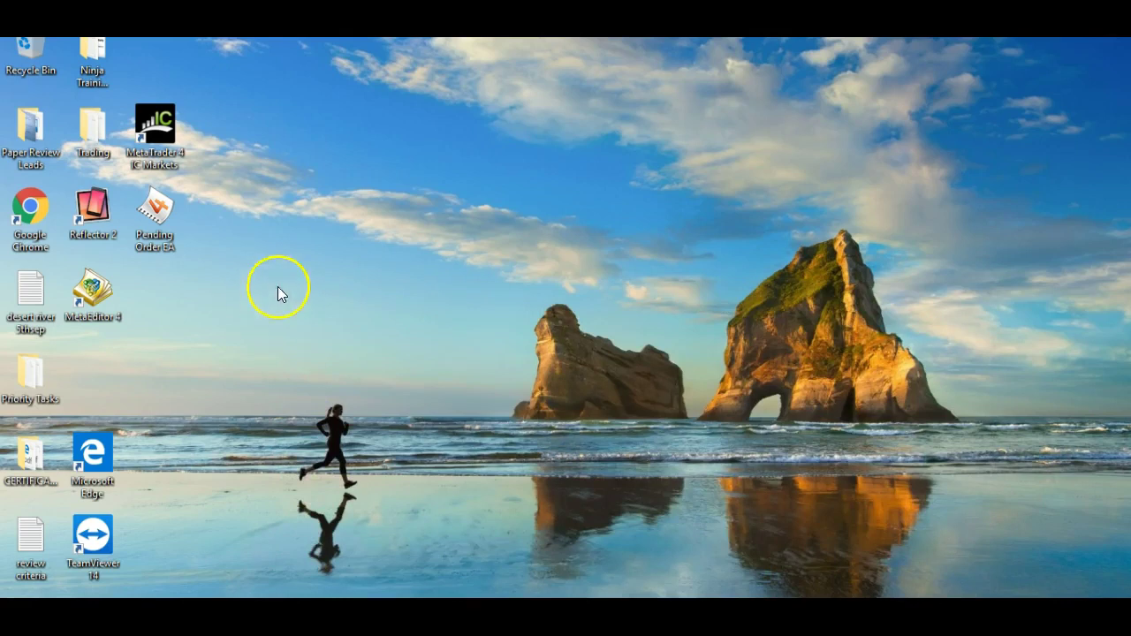
right_click(160, 220)
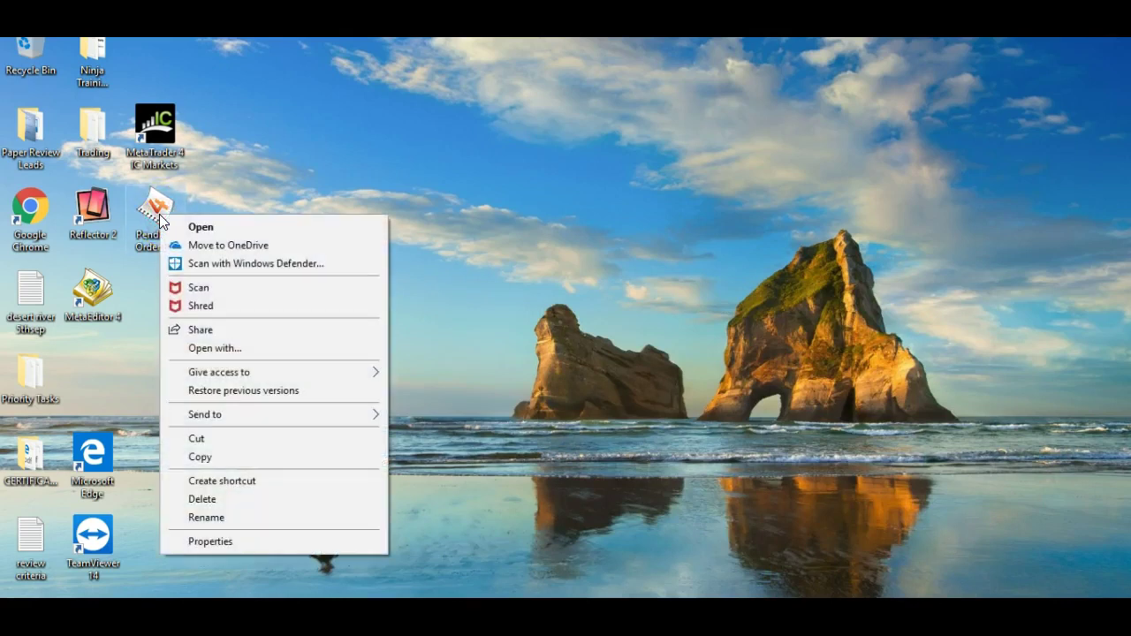
click(204, 458)
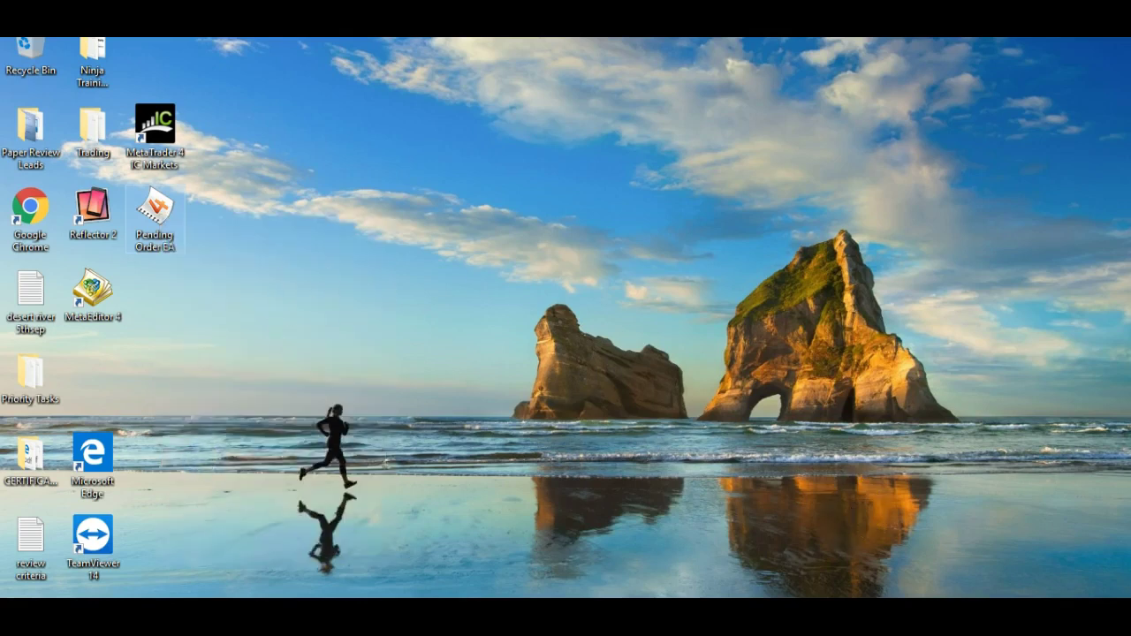
Paste Pending Order EA into the MQL4 Experts folder, now 6 items, and minimize Explorer
click(634, 558)
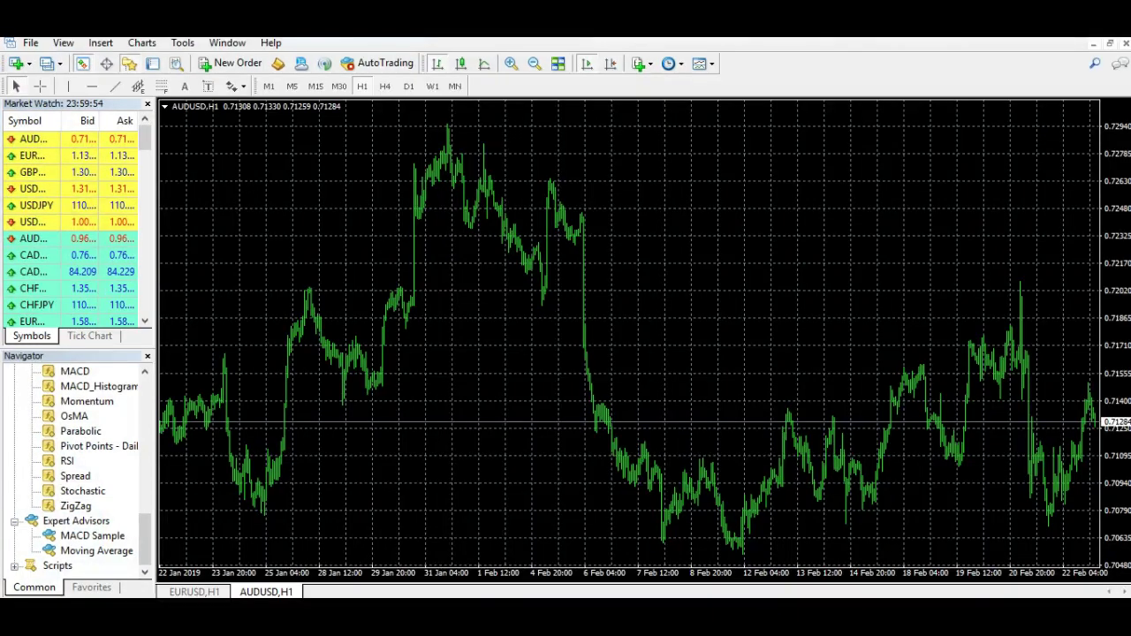
click(455, 579)
right_click(317, 342)
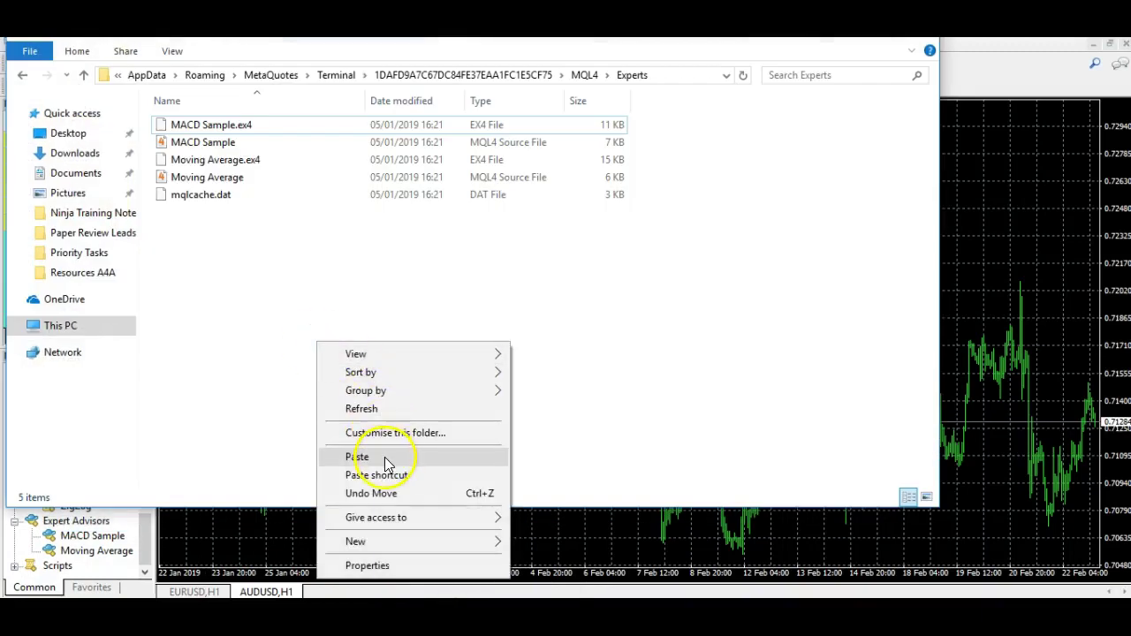
click(384, 457)
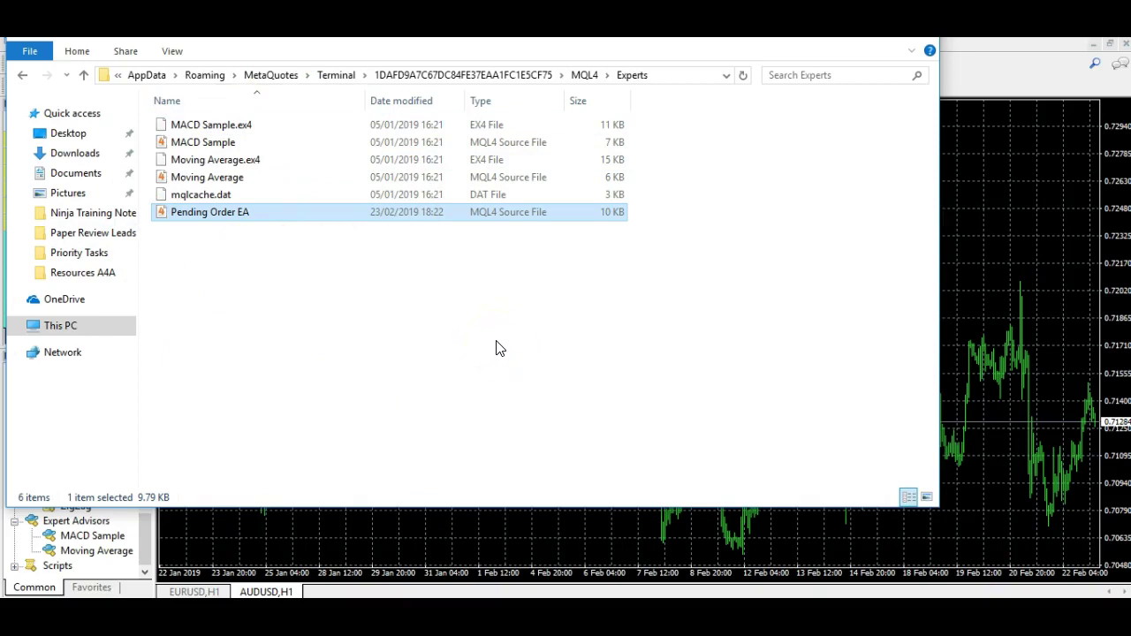
click(926, 50)
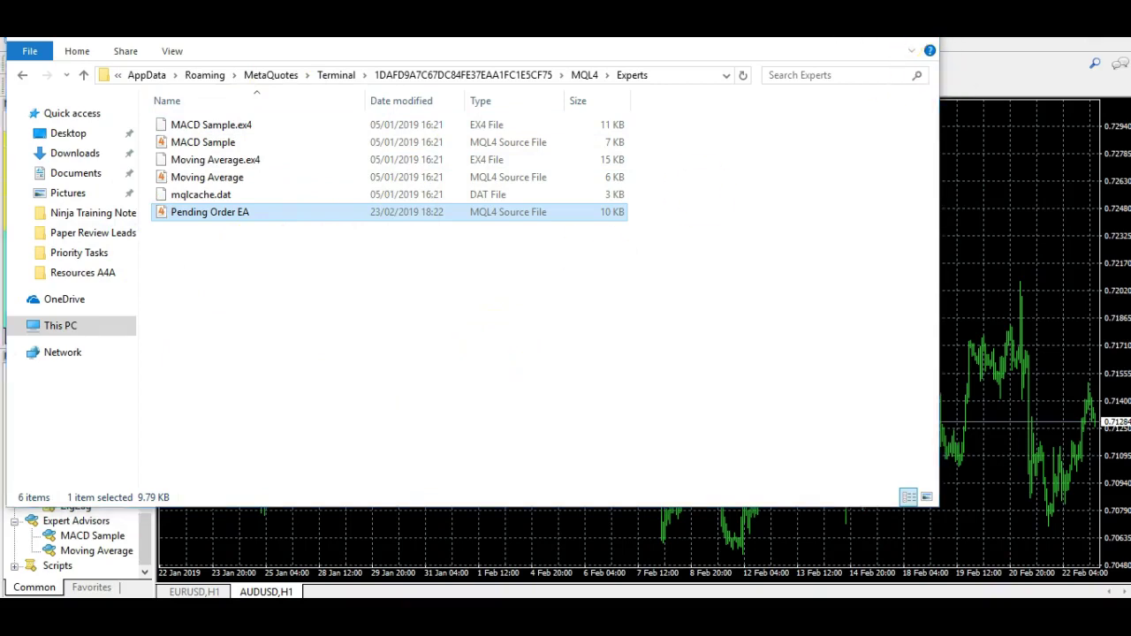
click(207, 348)
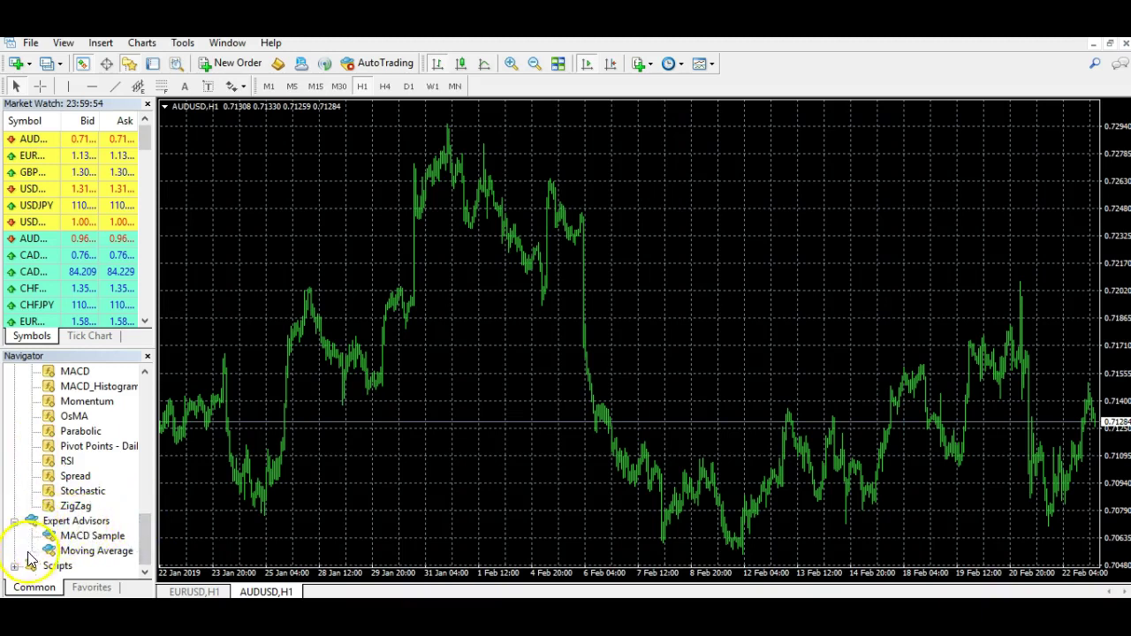
Refresh Navigator's Expert Advisors list so Pending Order EA appears
right_click(70, 536)
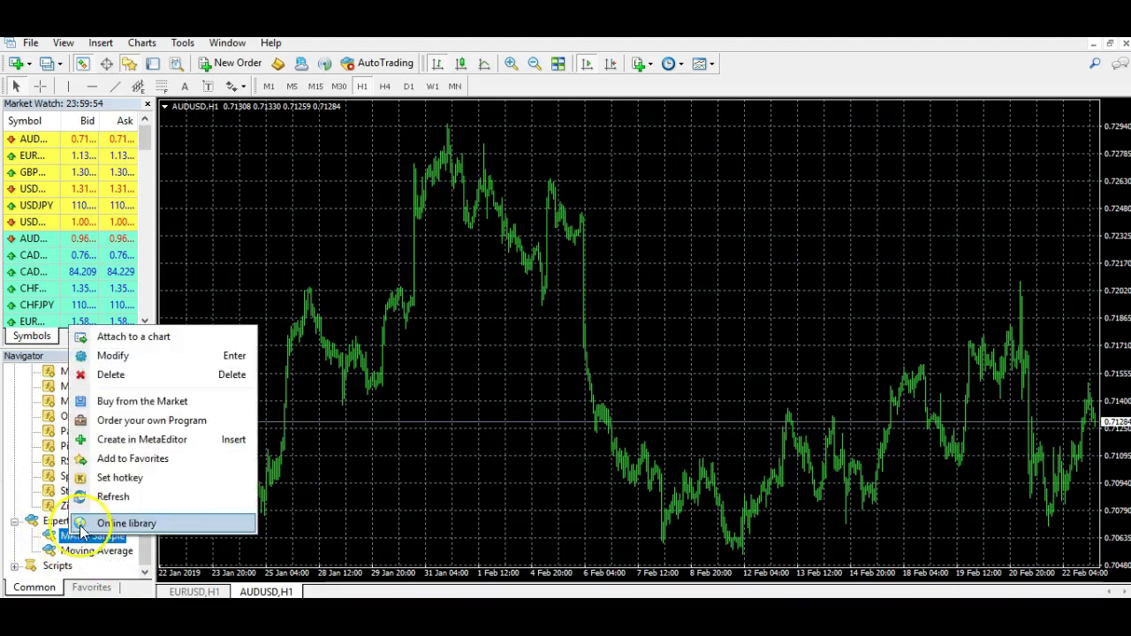
click(97, 497)
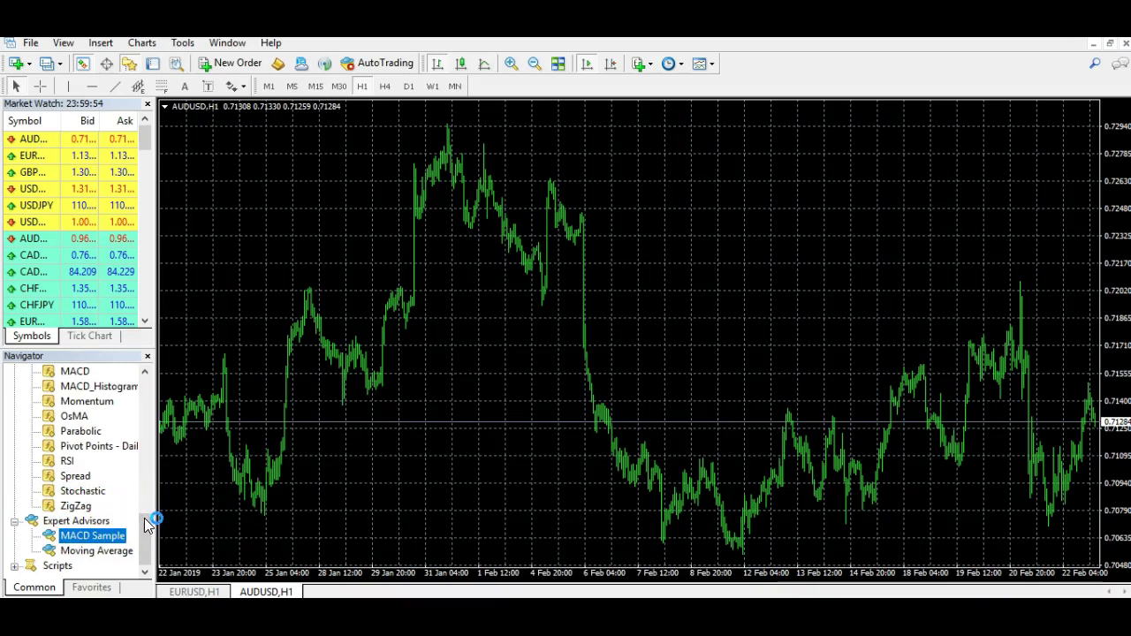
scroll(146, 523, up, 1)
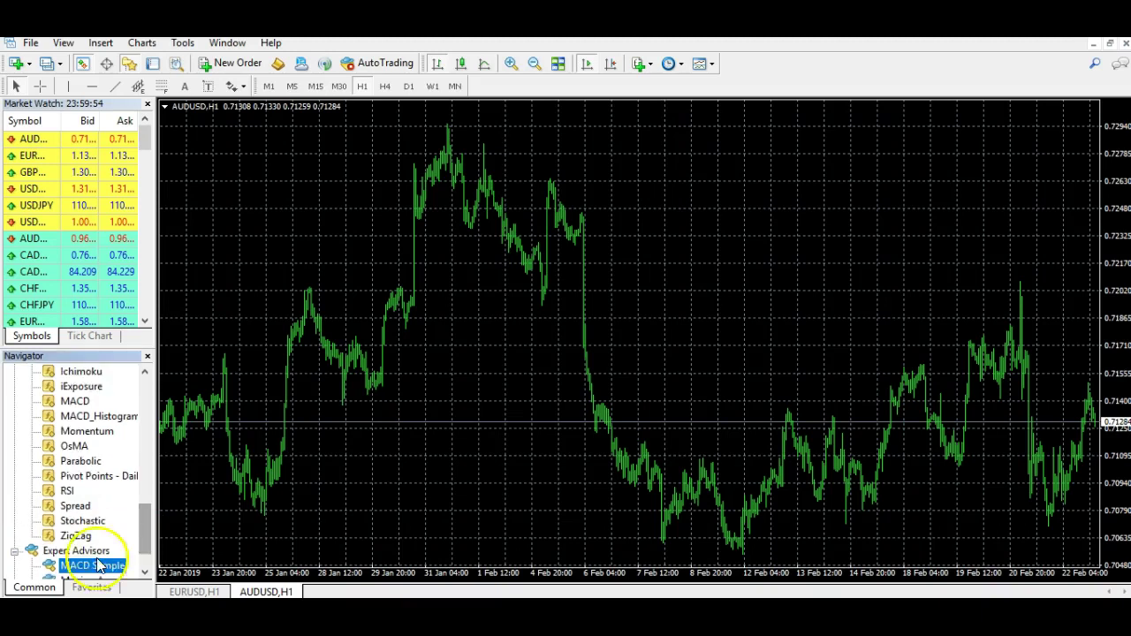
scroll(144, 530, down, 1)
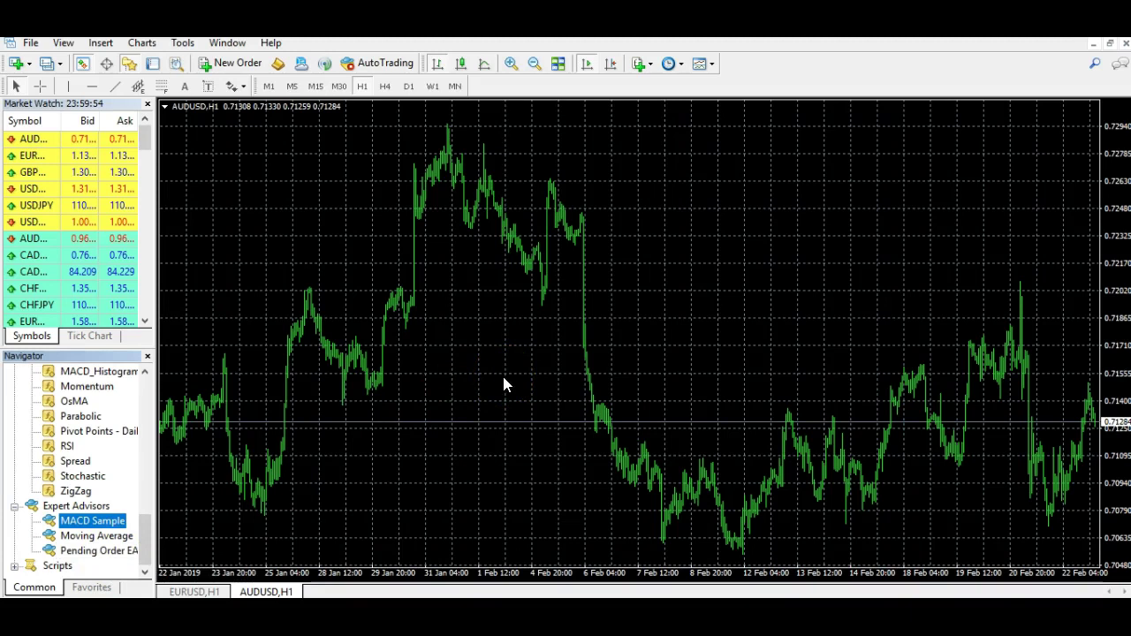
Turn AutoTrading on and set the AUDUSD chart to M5
click(378, 62)
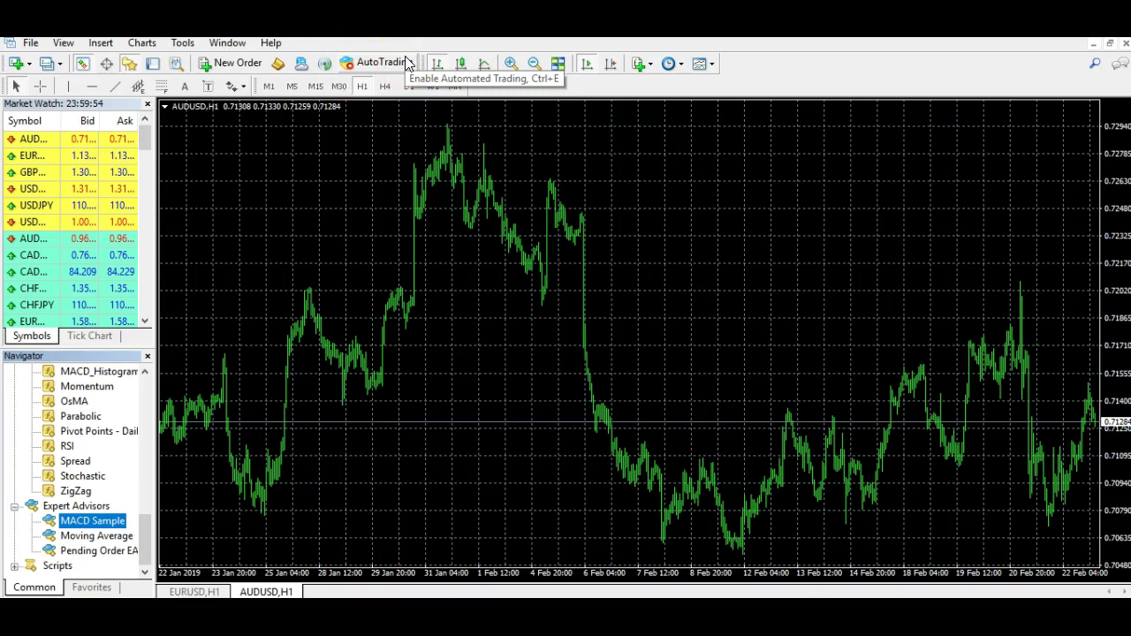
click(404, 63)
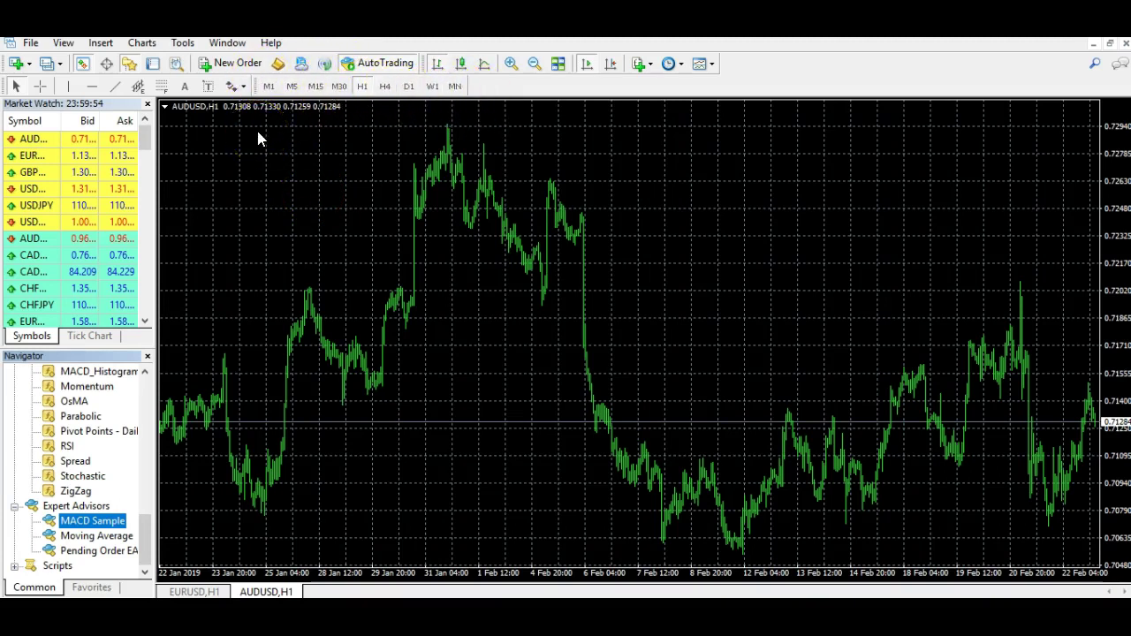
click(291, 85)
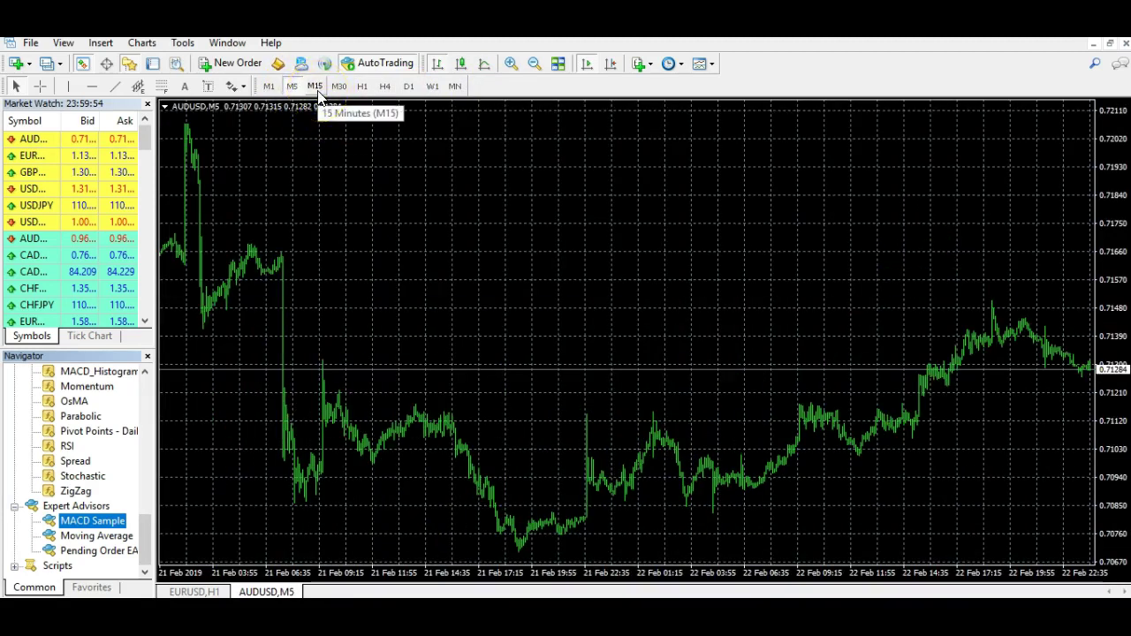
Drag Pending Order EA from Navigator onto the AUDUSD M5 chart
click(196, 411)
click(754, 219)
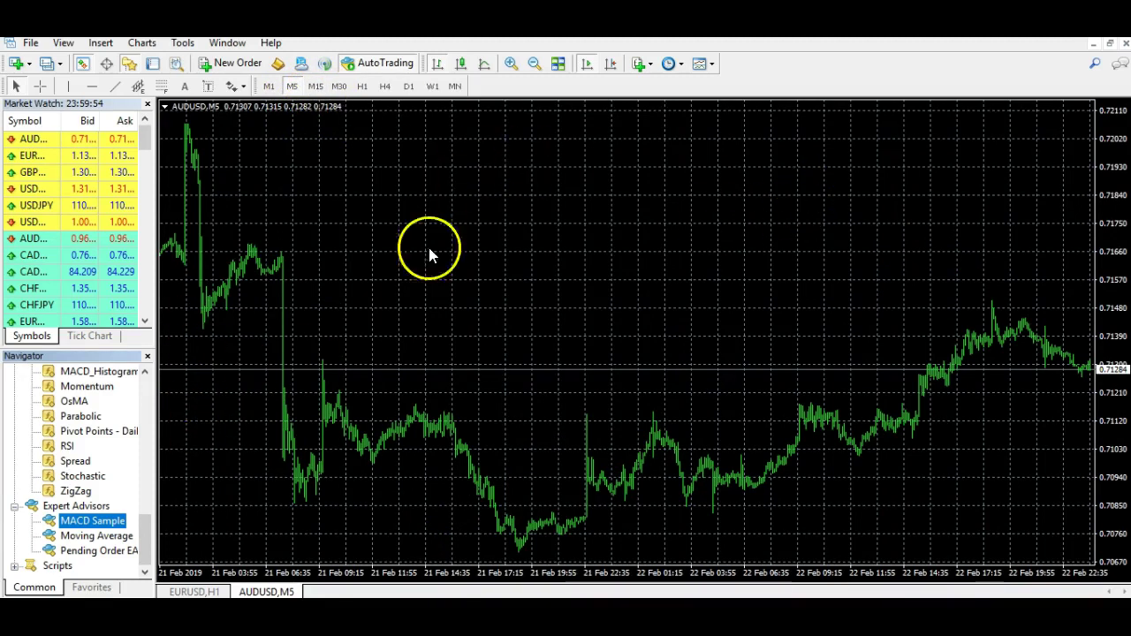
click(91, 551)
drag(92, 558, 540, 262)
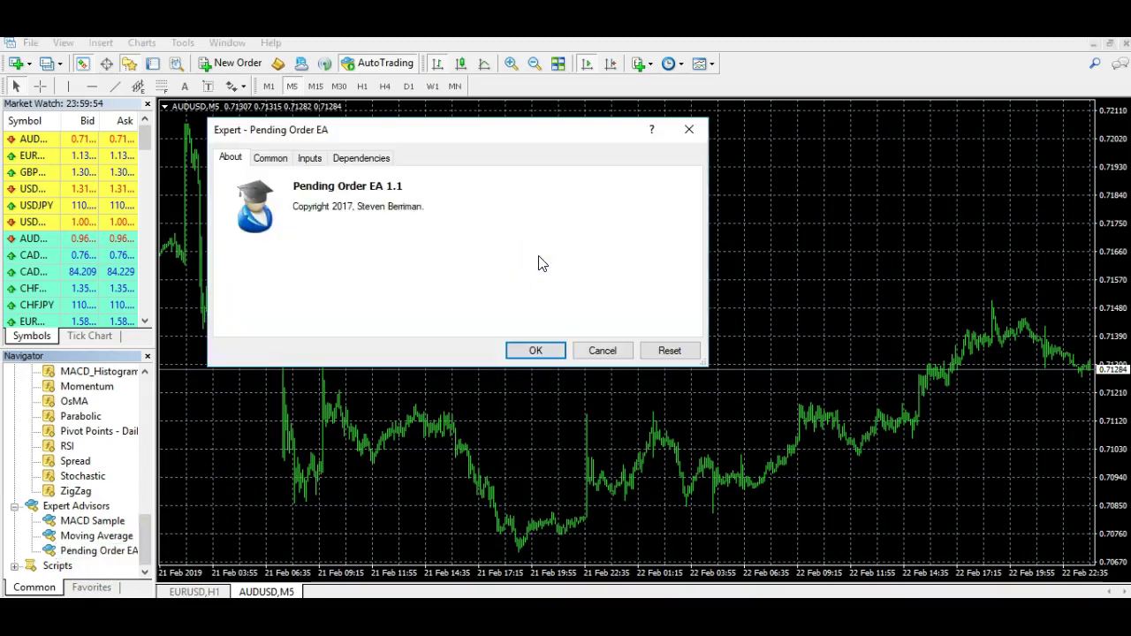
Accept the EA's default inputs (0.1 lots, 14:50 order time) and dismiss the alert
click(269, 158)
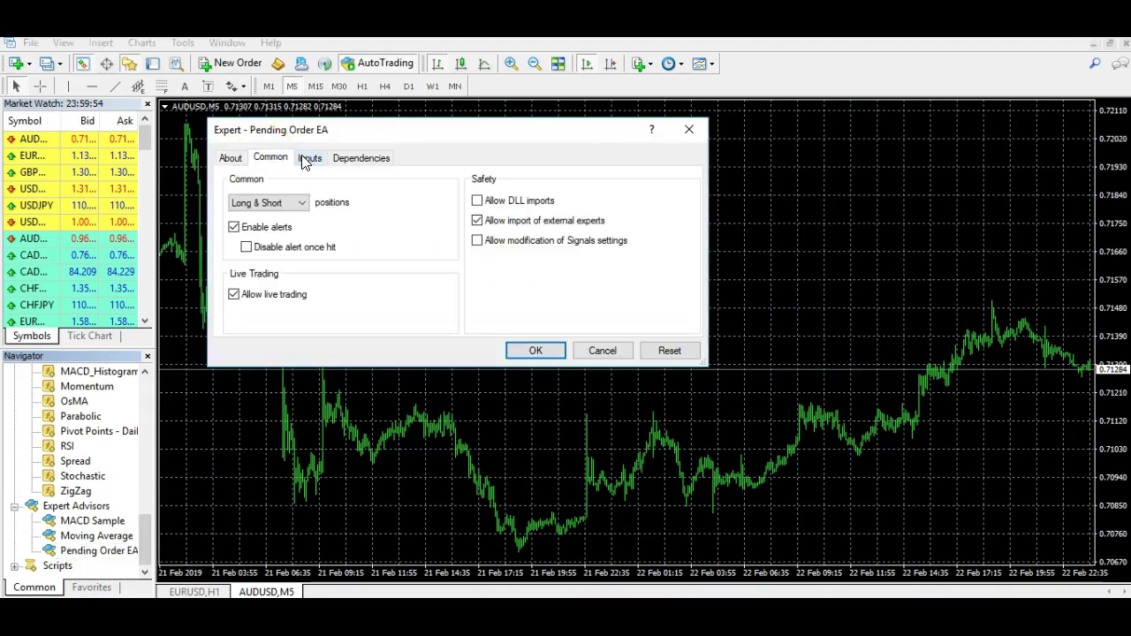
click(308, 158)
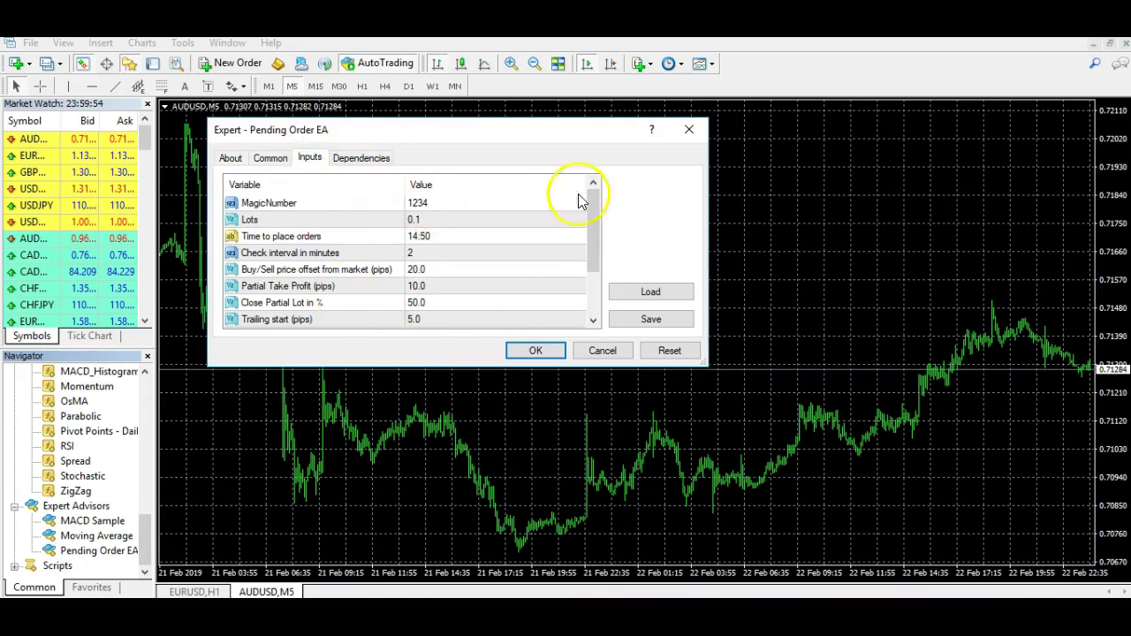
drag(592, 215, 607, 184)
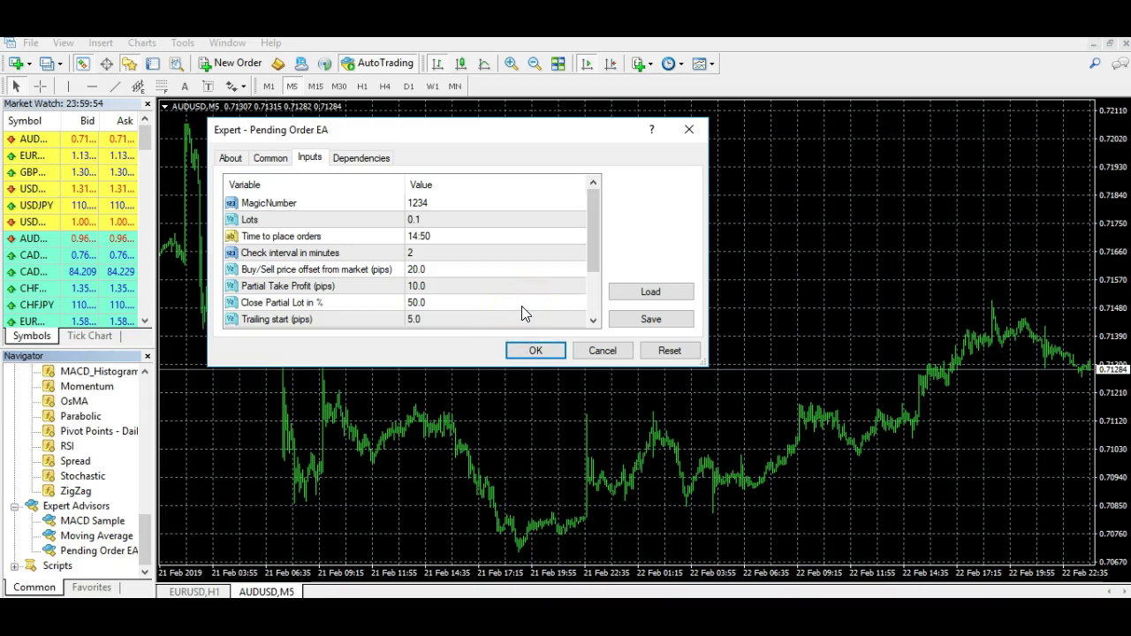
click(530, 349)
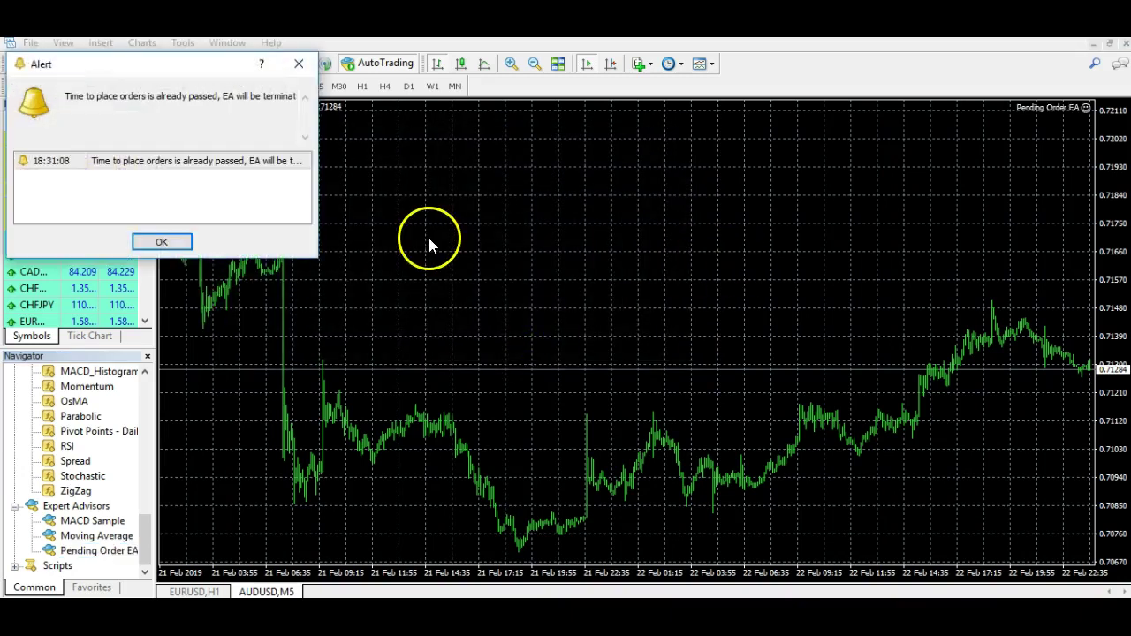
click(162, 242)
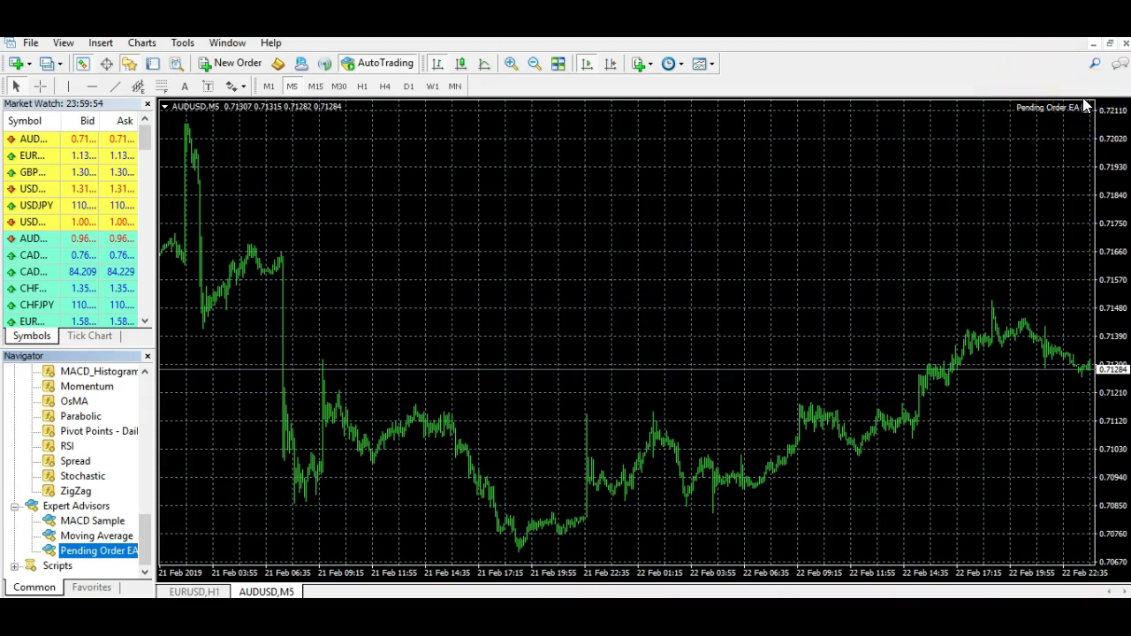
Toggle AutoTrading on the toolbar, then click on the AUDUSD M5 chart
click(371, 65)
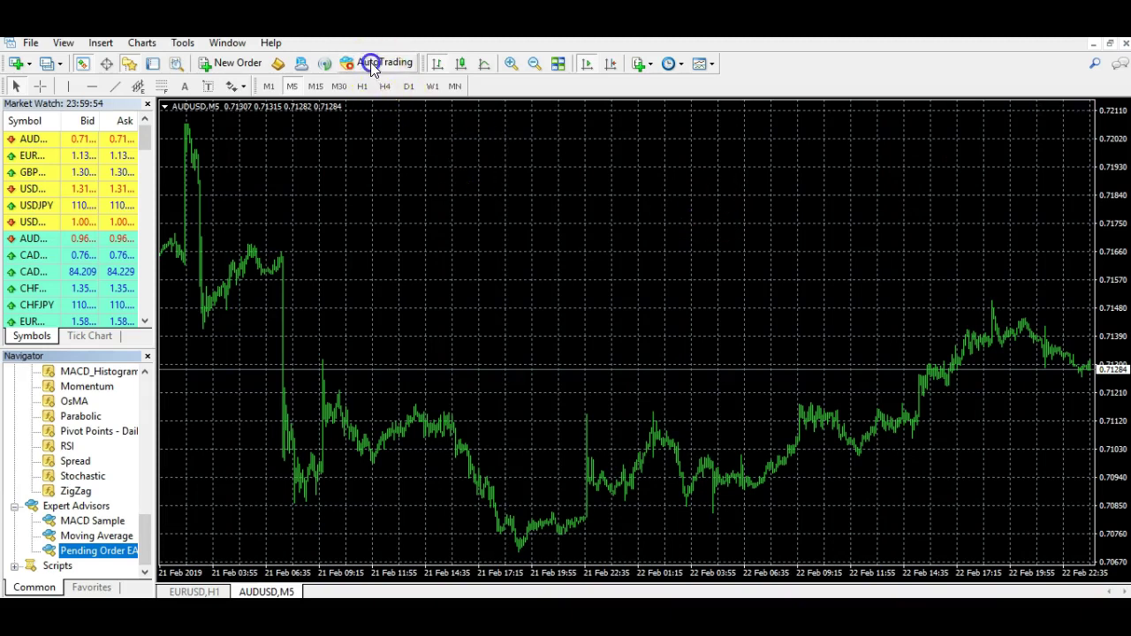
click(1093, 175)
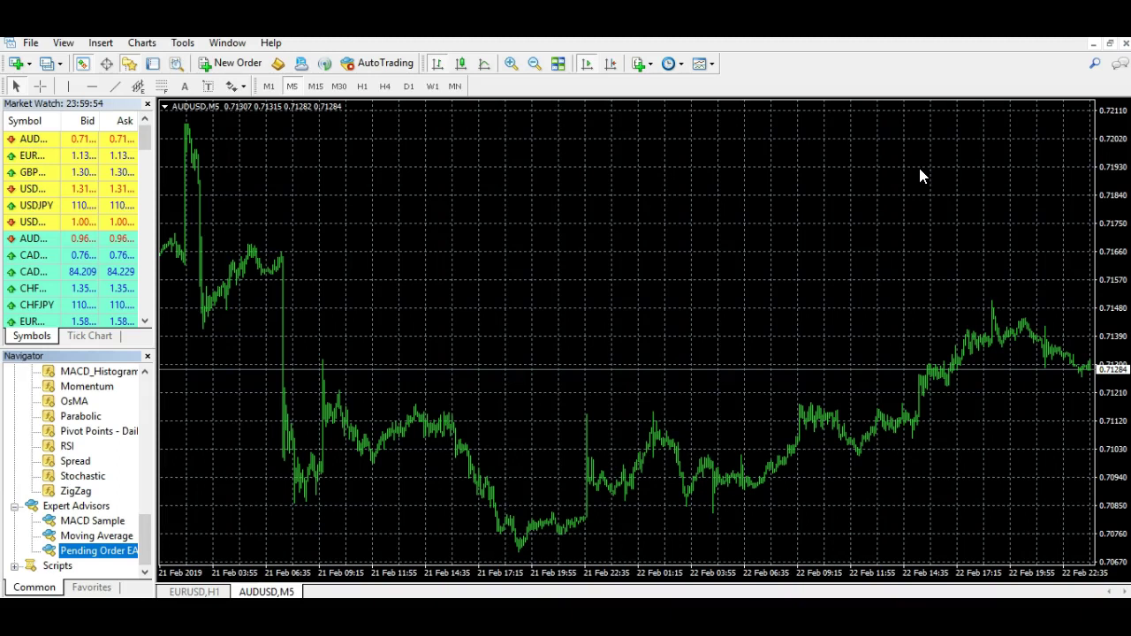
click(483, 320)
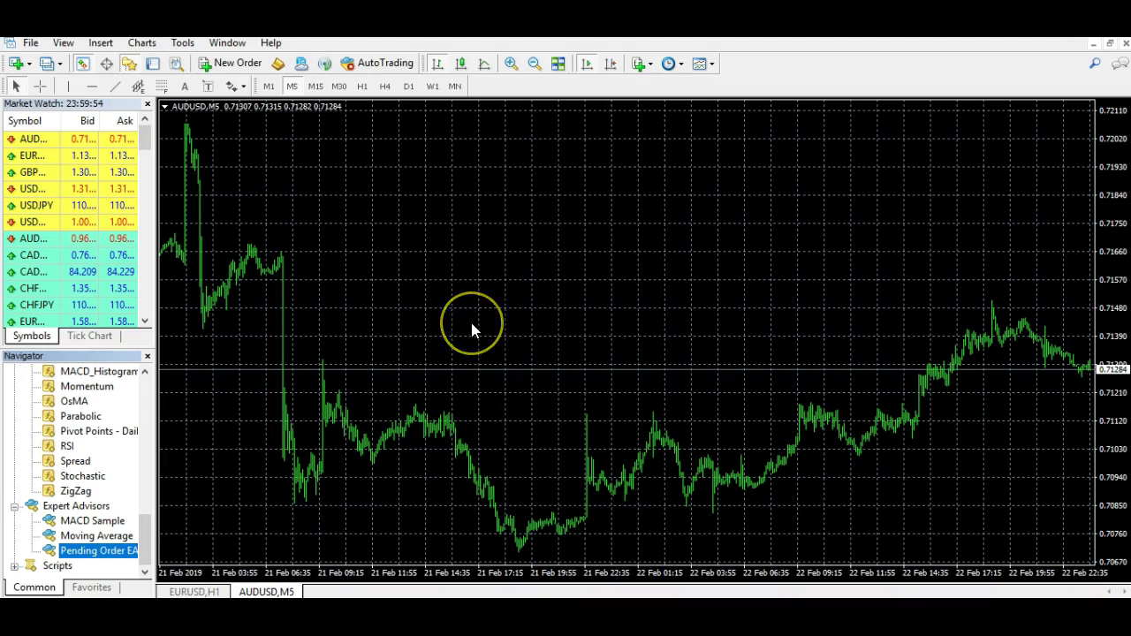